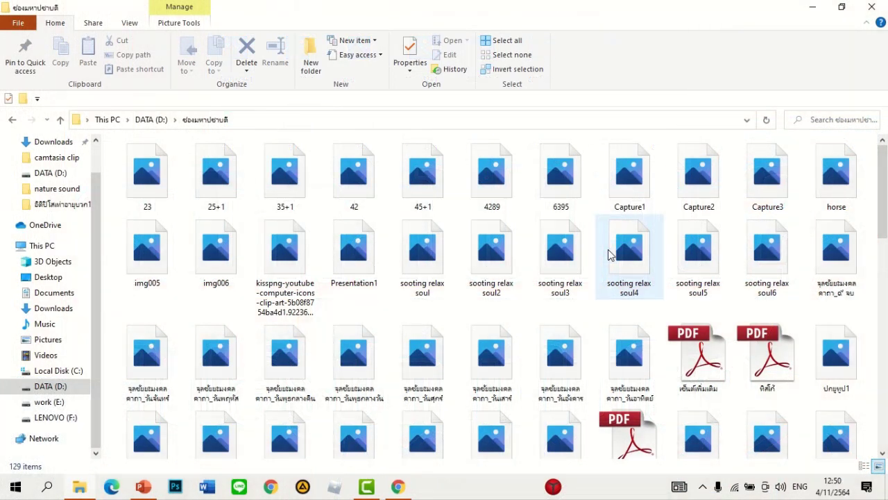
Open image 23 from the folder in ACDSee Quick View to preview it, and close the viewer.
left_click(145, 182)
right_click(145, 182)
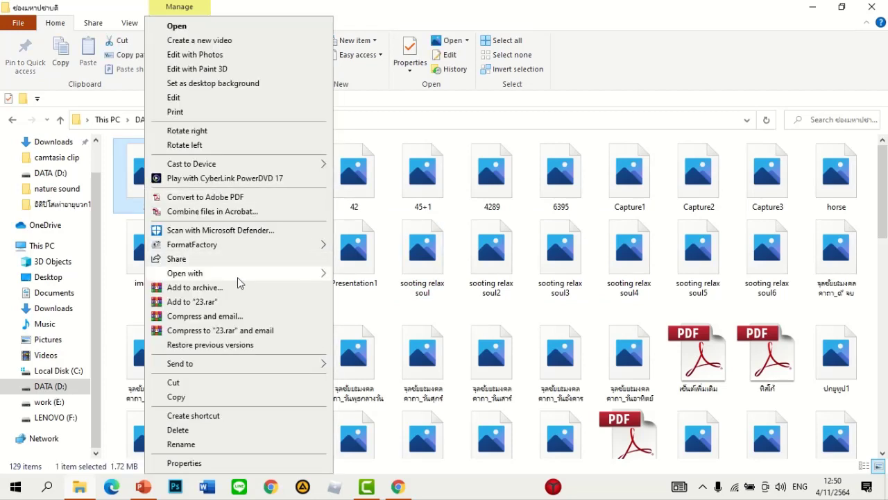
mouse_move(236, 275)
left_click(377, 274)
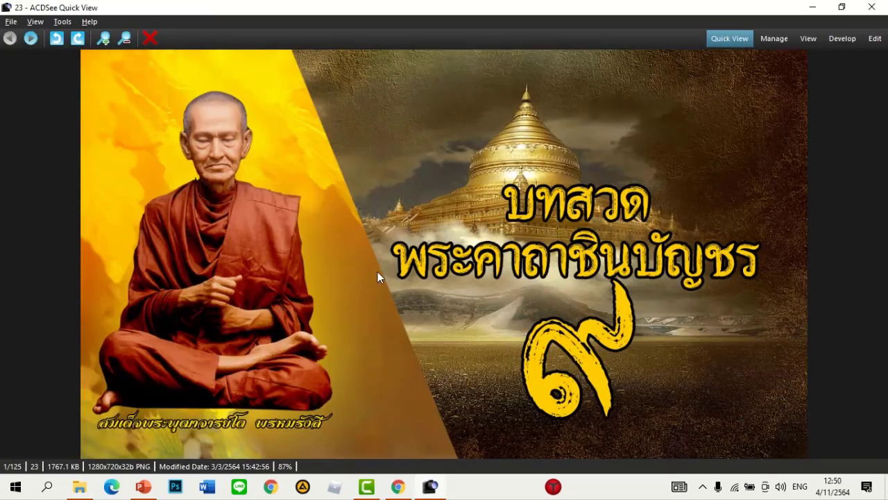
left_click(871, 7)
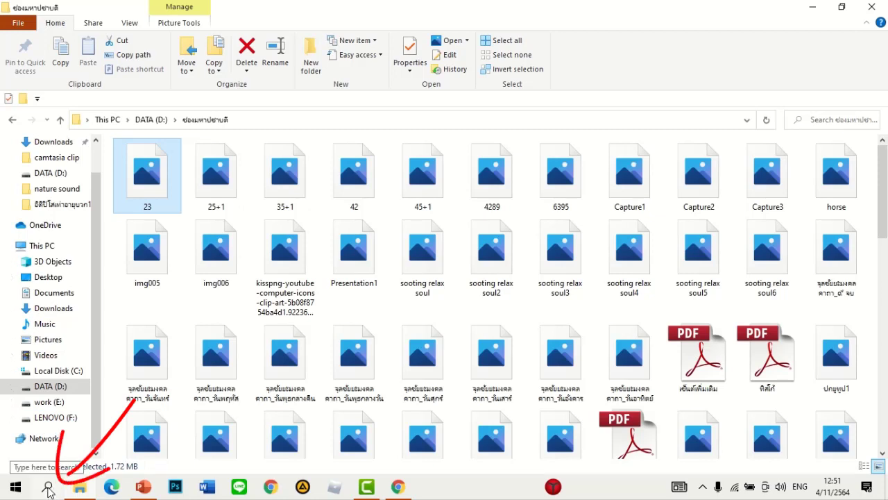
Search Windows for "control panel" and open Control Panel.
left_click(48, 490)
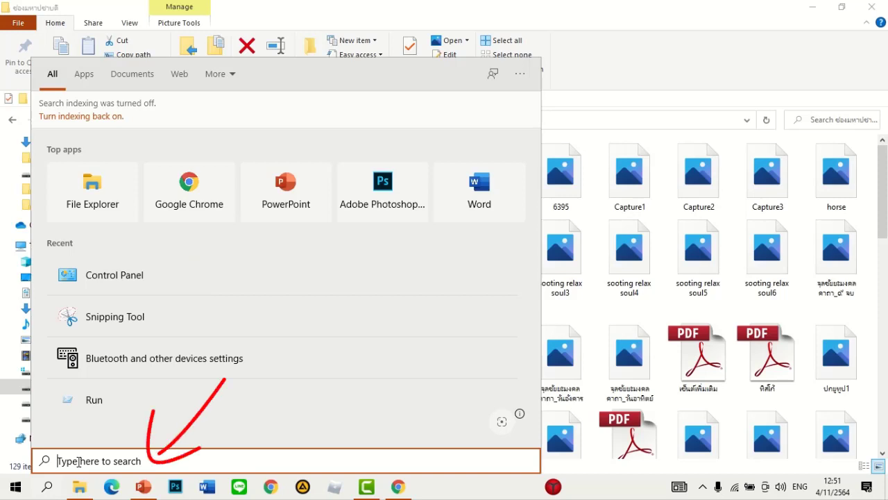
type("con")
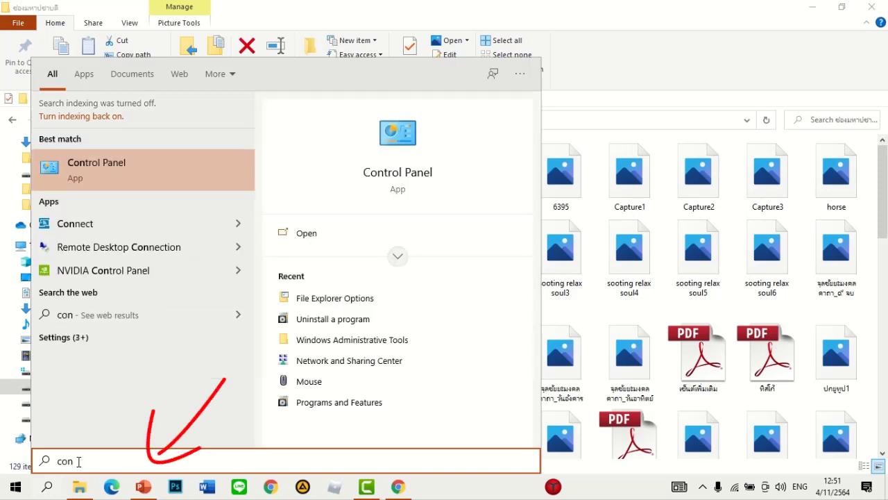
type("trol")
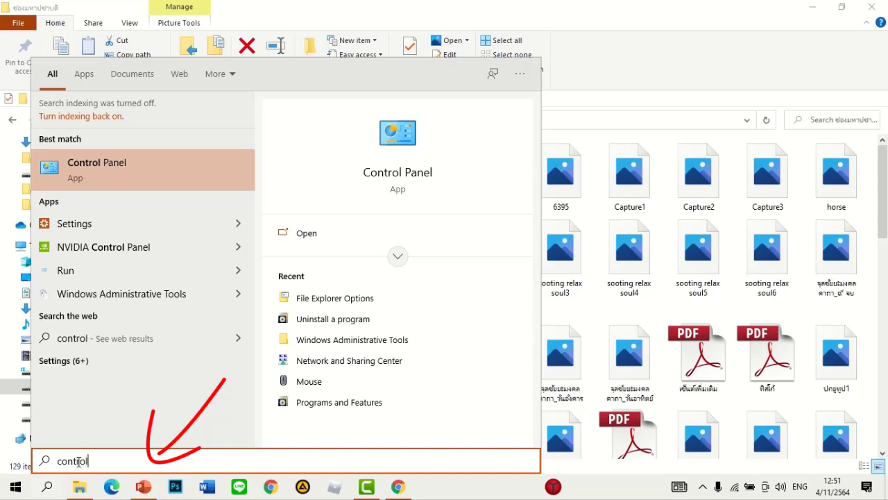
type(" pa")
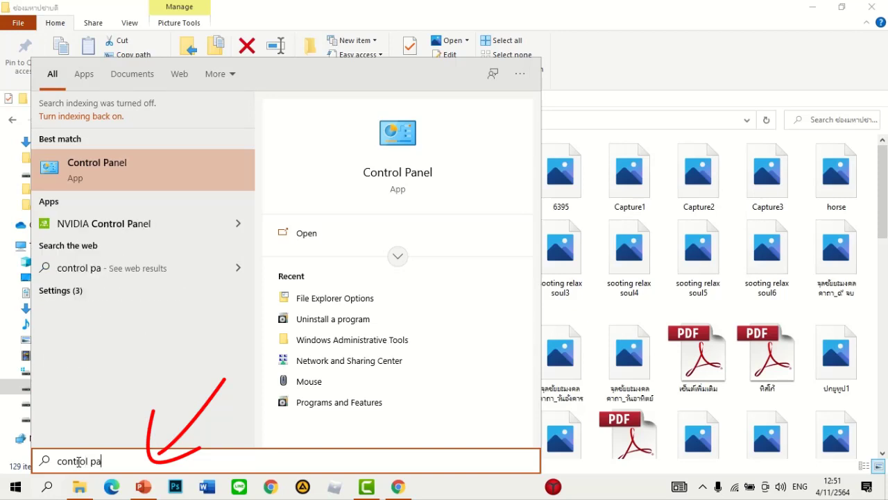
type("nel")
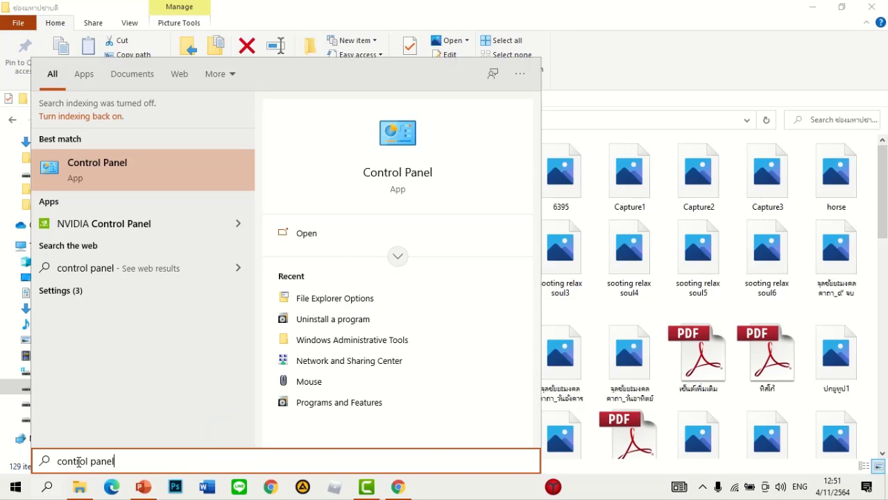
left_click(84, 165)
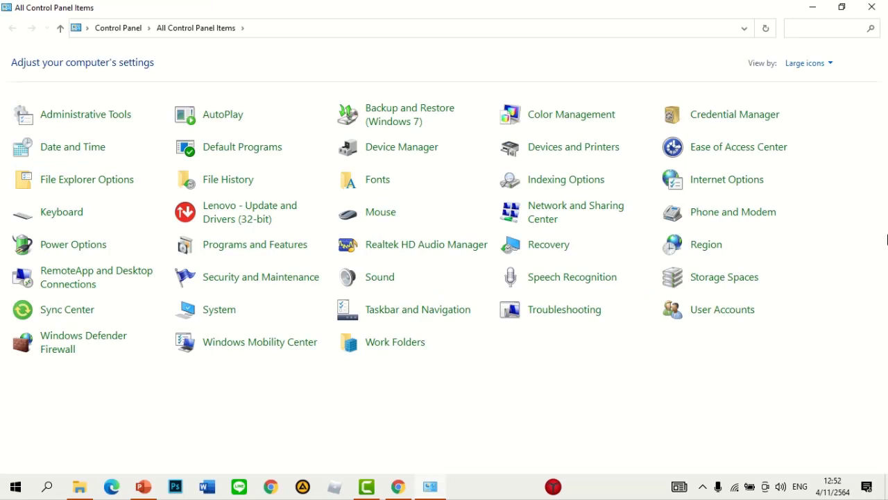
Switch the Control Panel view to Category and back to Large icons.
left_click(831, 65)
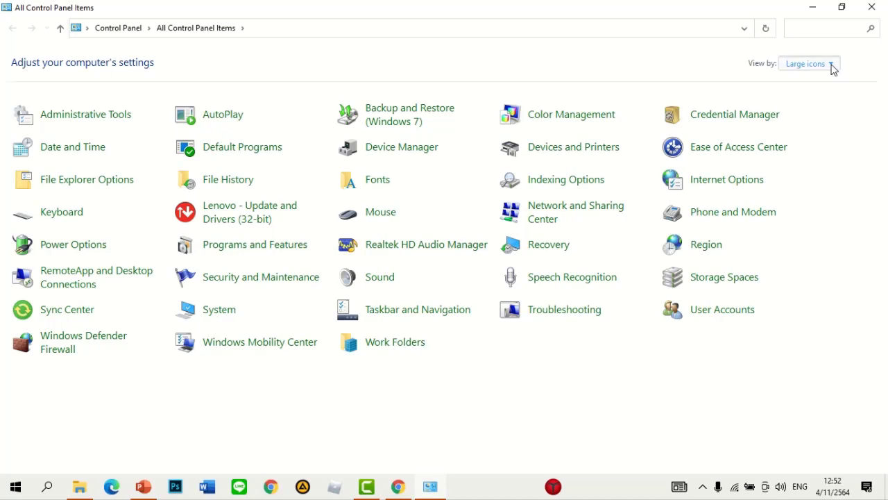
left_click(819, 80)
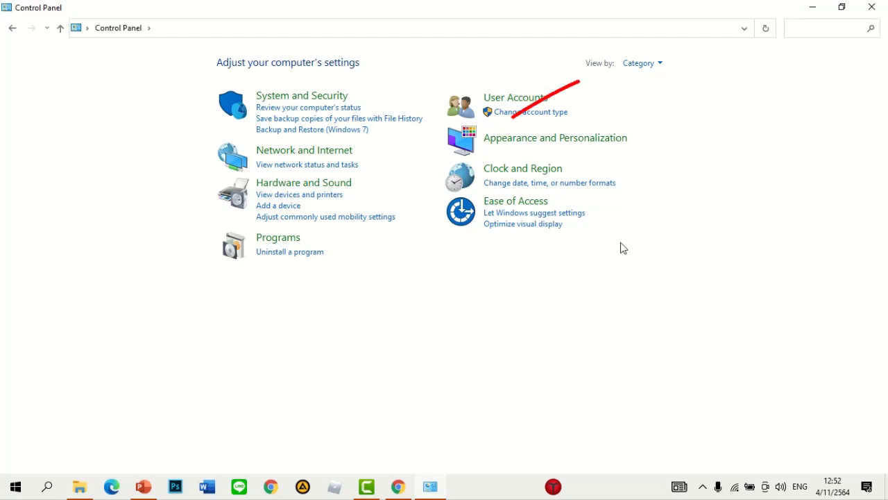
left_click(661, 64)
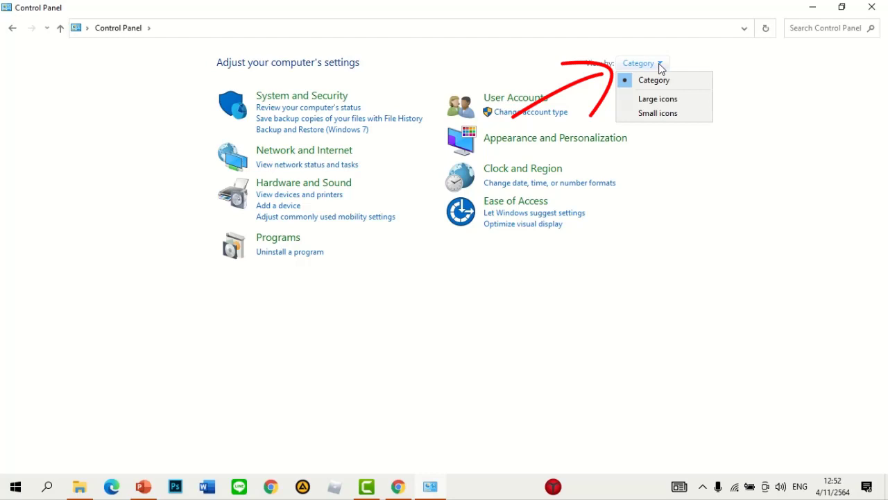
left_click(691, 101)
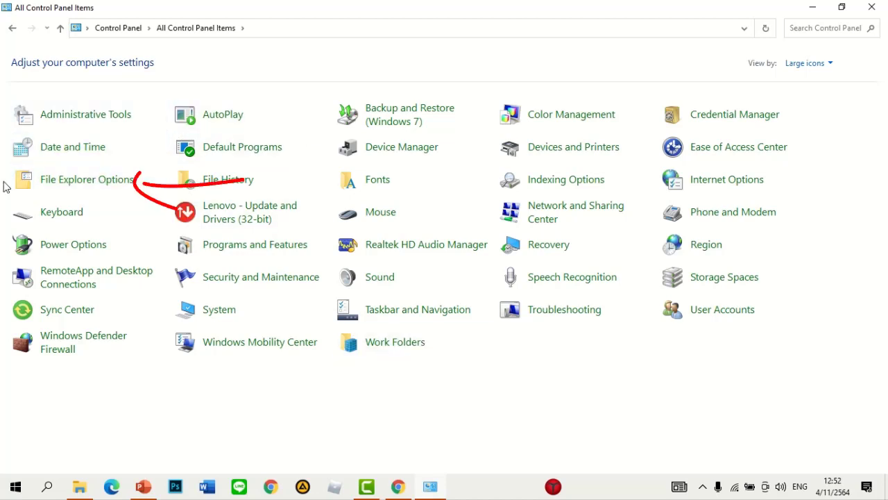
Open File Explorer Options and show the advanced settings for folder views.
left_click(67, 189)
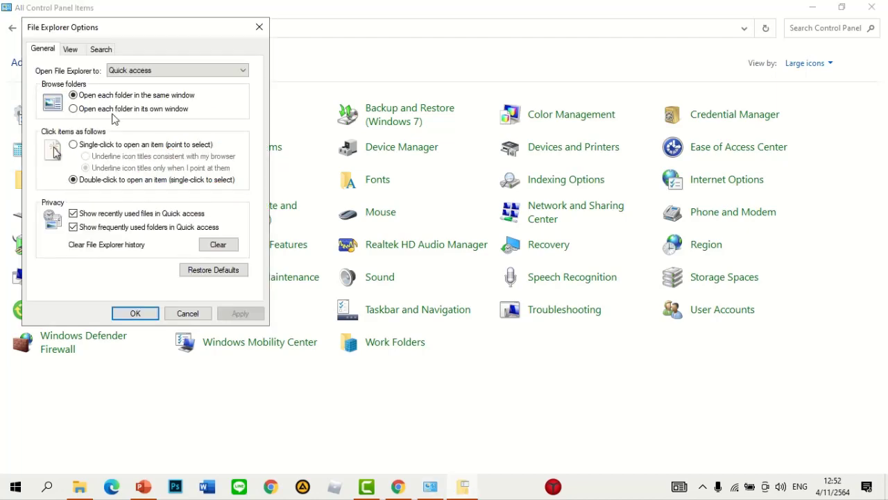
left_click_drag(146, 22, 451, 62)
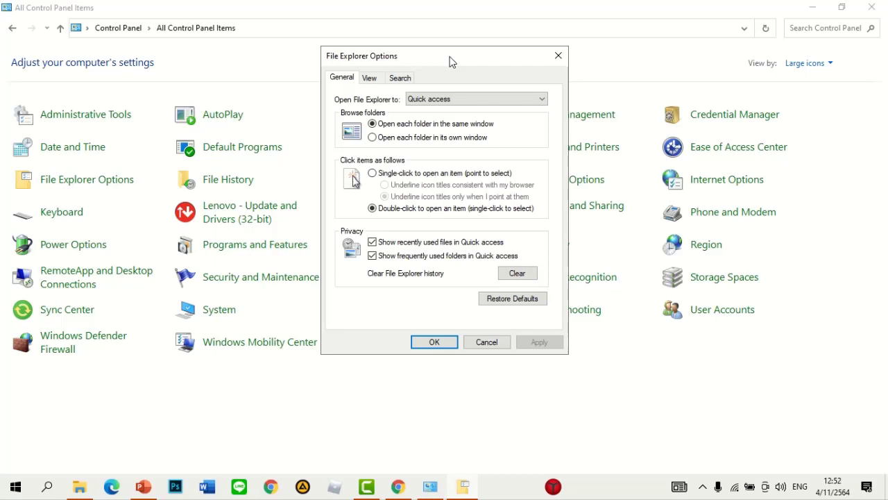
left_click(371, 78)
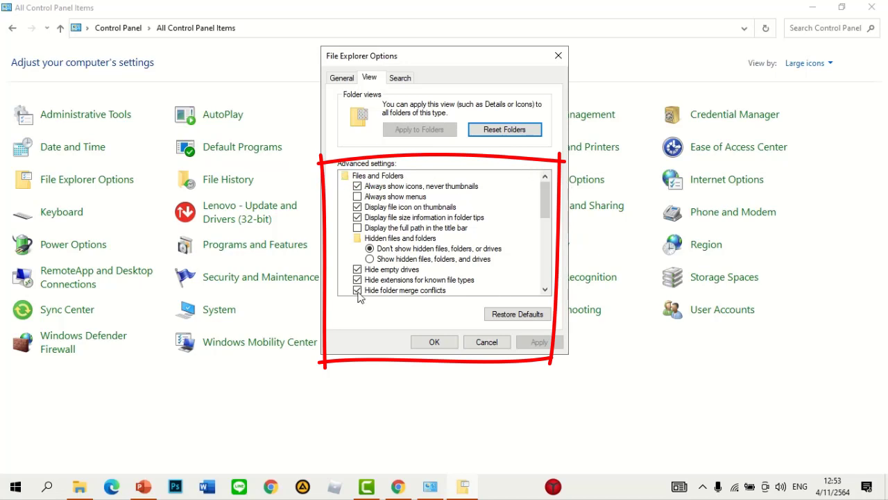
Turn off "Always show icons, never thumbnails", apply the change, and close the options and Control Panel.
left_click(357, 186)
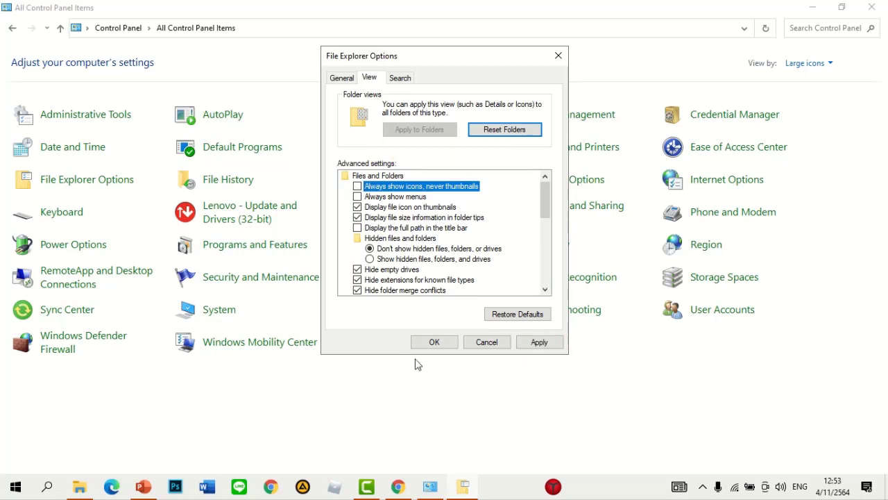
left_click(542, 345)
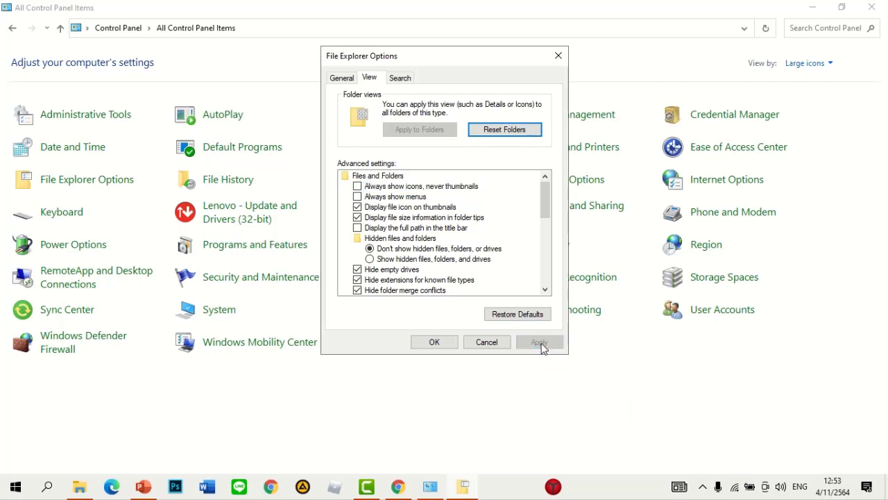
left_click(436, 343)
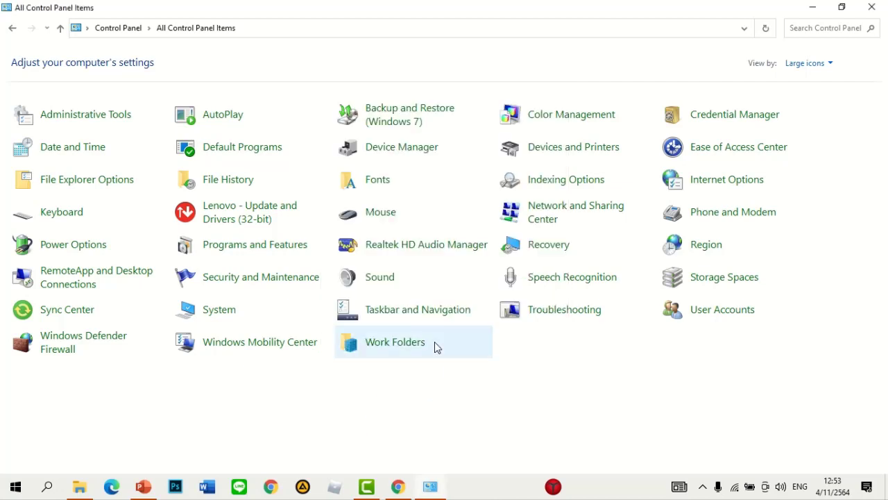
left_click(872, 7)
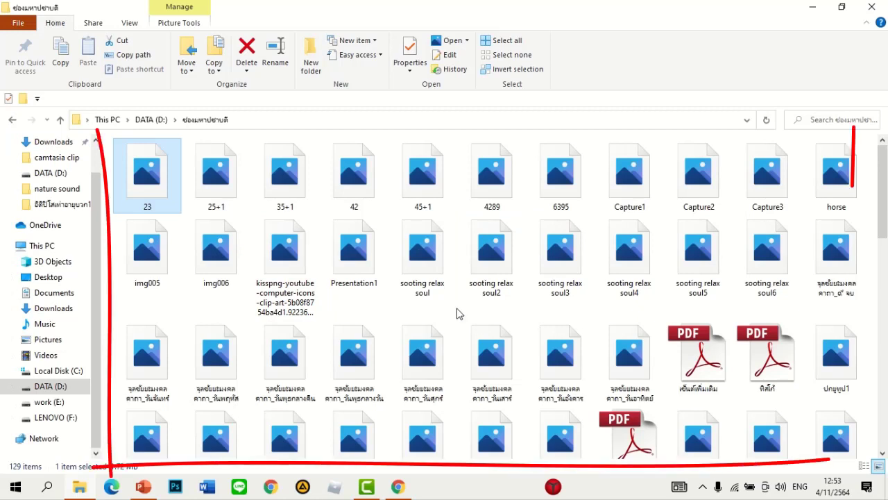
Leave the image folder for DATA (D:) and return to it to recheck how its files are displayed.
left_click(456, 314)
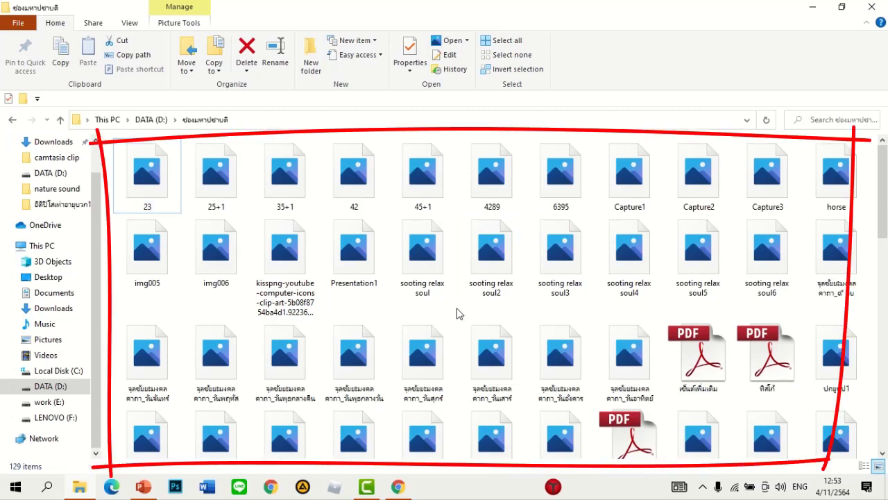
right_click(458, 314)
left_click(497, 175)
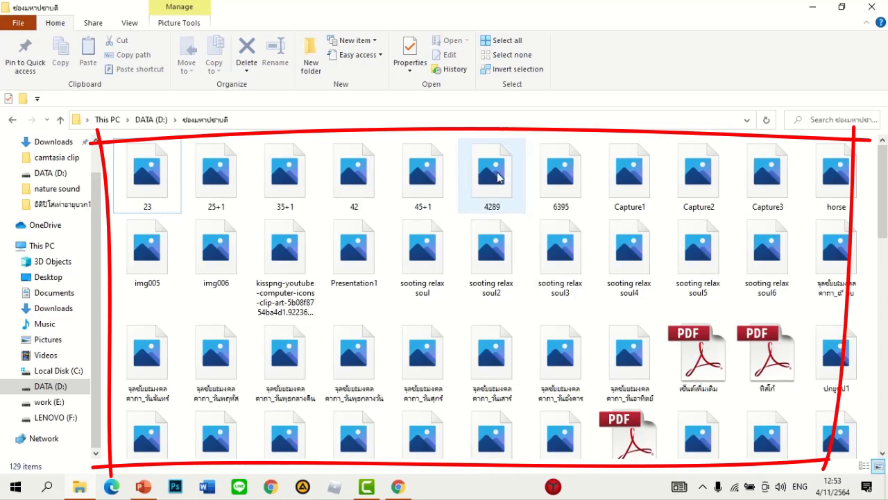
left_click(13, 121)
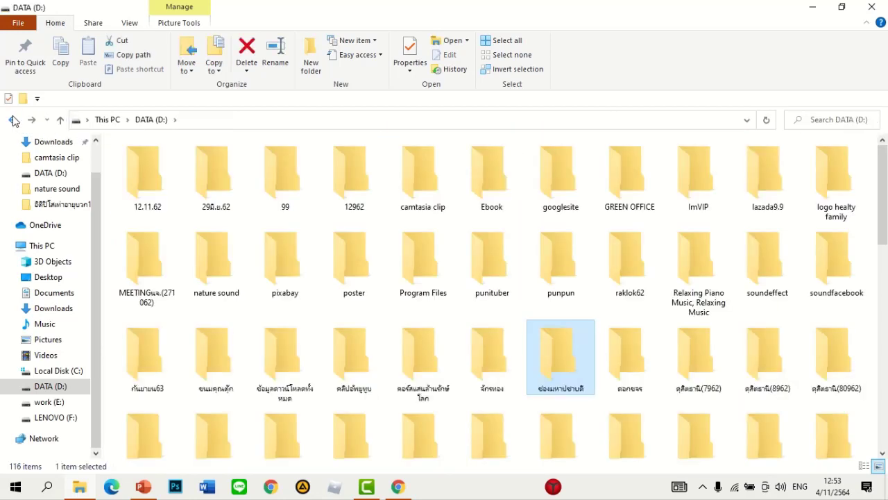
left_click(32, 120)
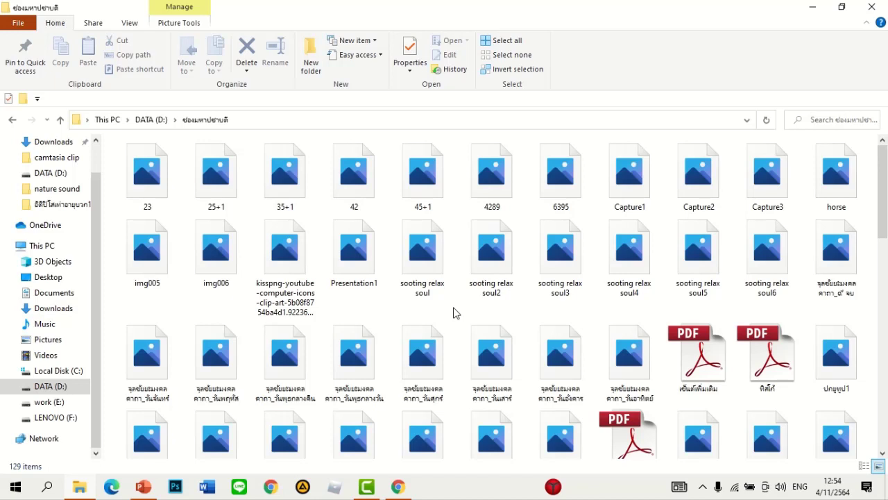
Reopen Control Panel from the recent searches and bring up the advanced view settings in File Explorer Options.
left_click(48, 490)
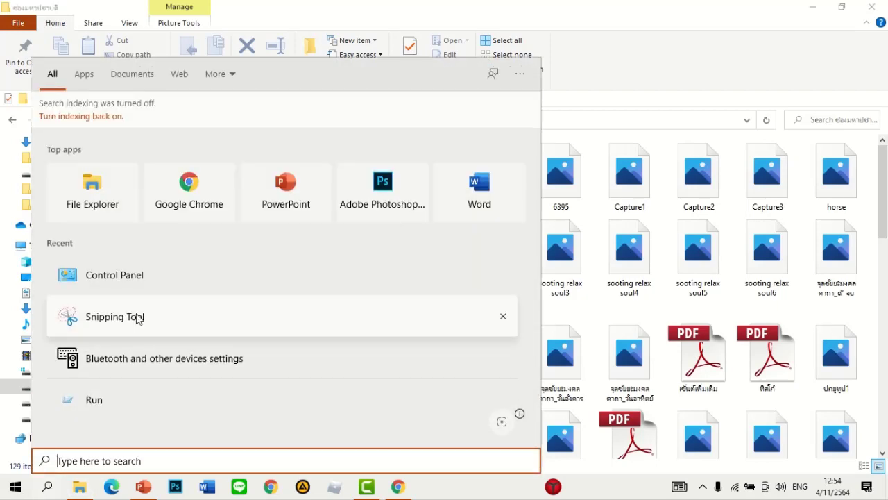
left_click(119, 280)
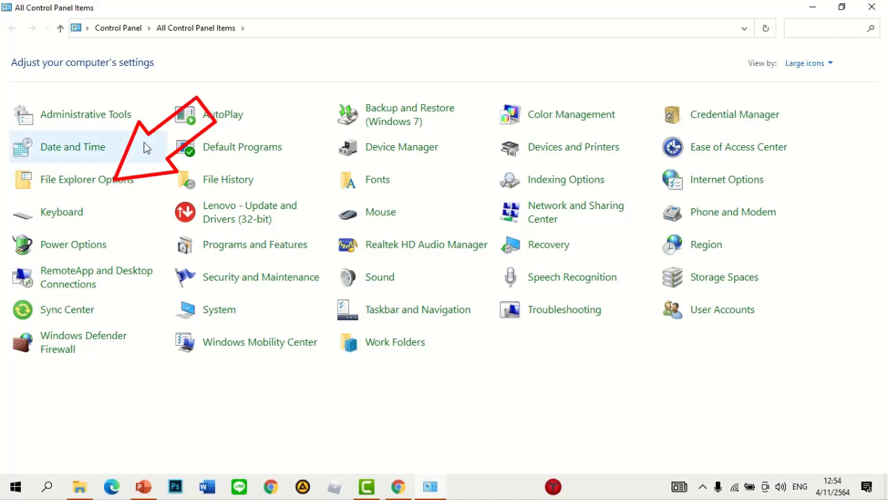
left_click(72, 182)
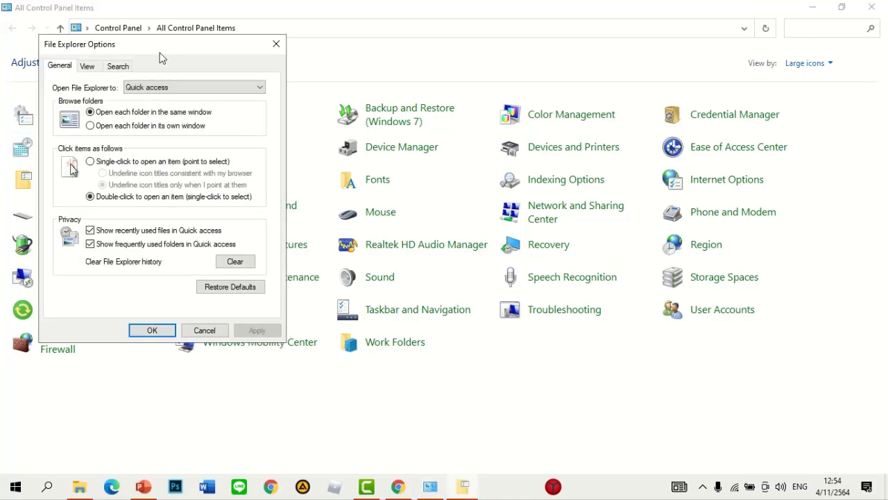
mouse_move(159, 57)
left_mouse_down()
mouse_move(338, 109)
mouse_move(493, 133)
left_mouse_up()
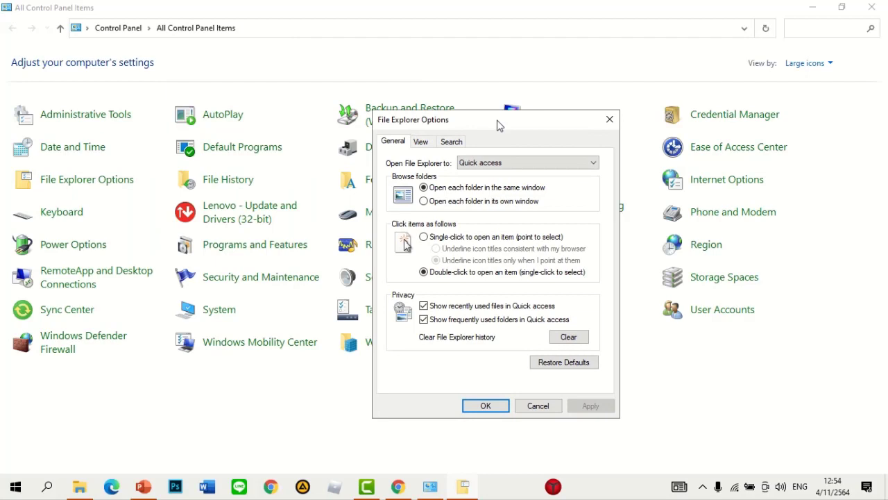
left_click(421, 142)
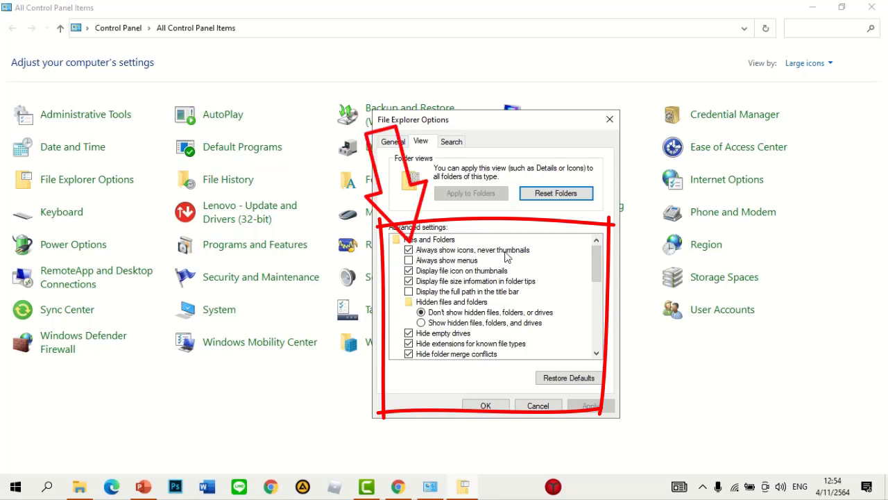
Disable "Always show icons, never thumbnails" in the advanced settings, apply it, and close the options and Control Panel.
left_click(410, 251)
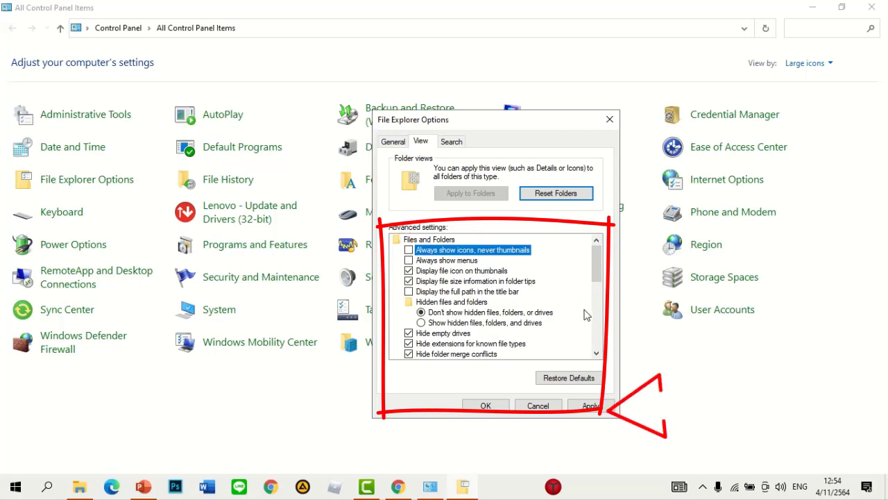
left_click(591, 408)
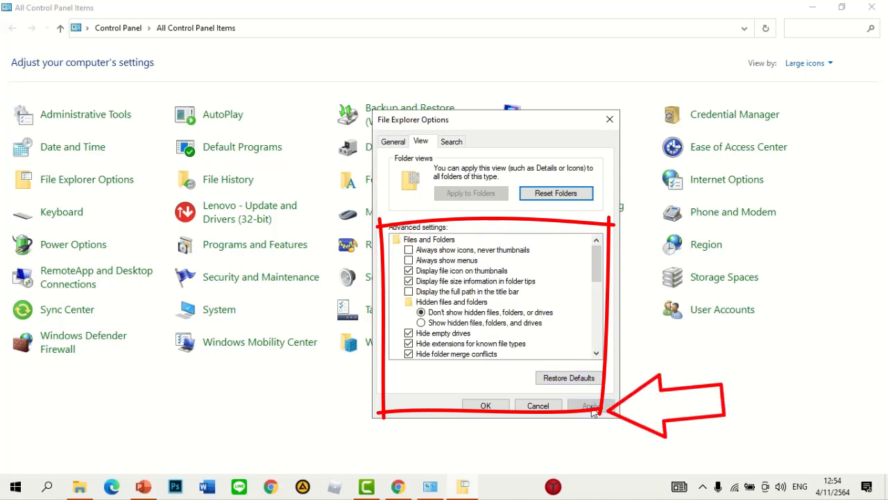
left_click(486, 406)
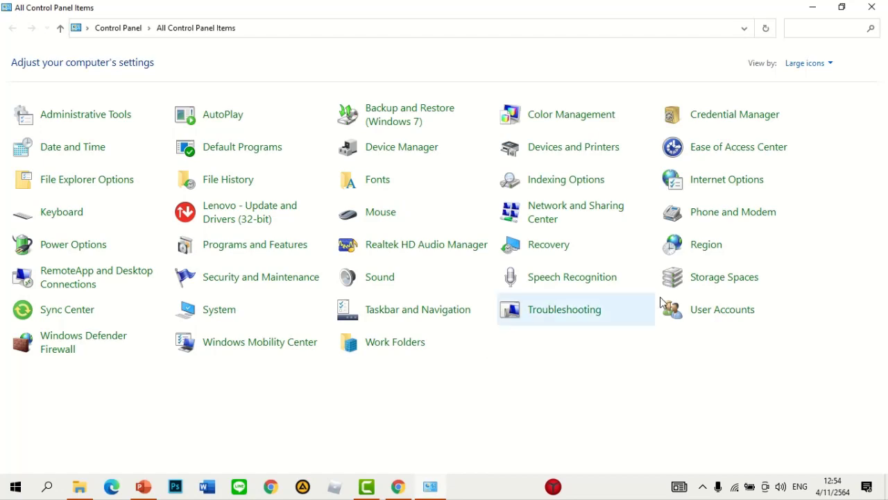
left_click(870, 16)
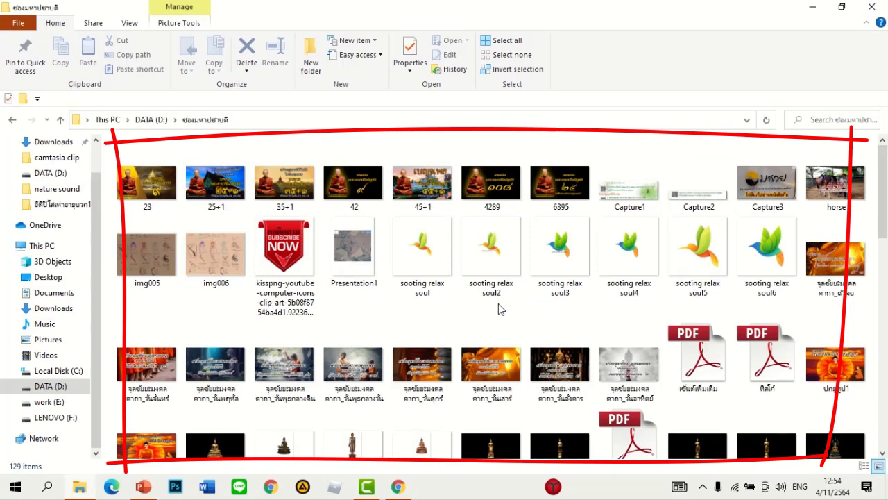
Look through the image folder down to its last files to check the picture thumbnails.
scroll(498, 304, "down", 20)
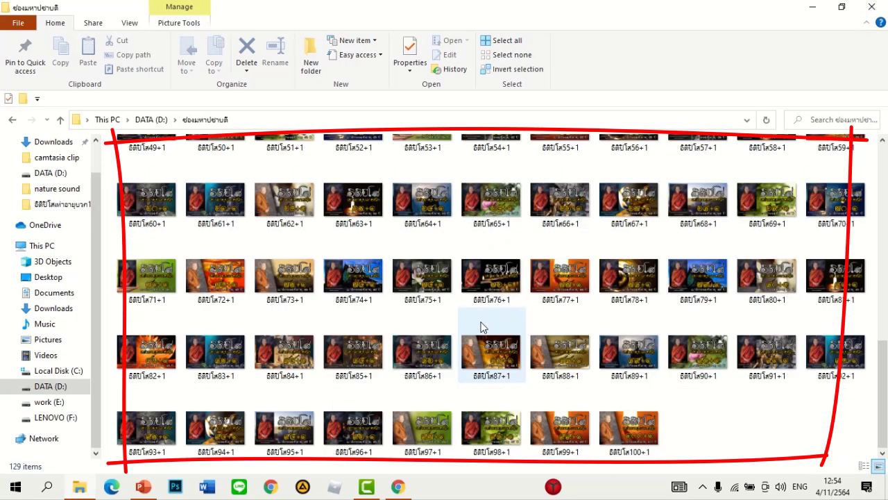
scroll(714, 433, "down", 2, "ctrl")
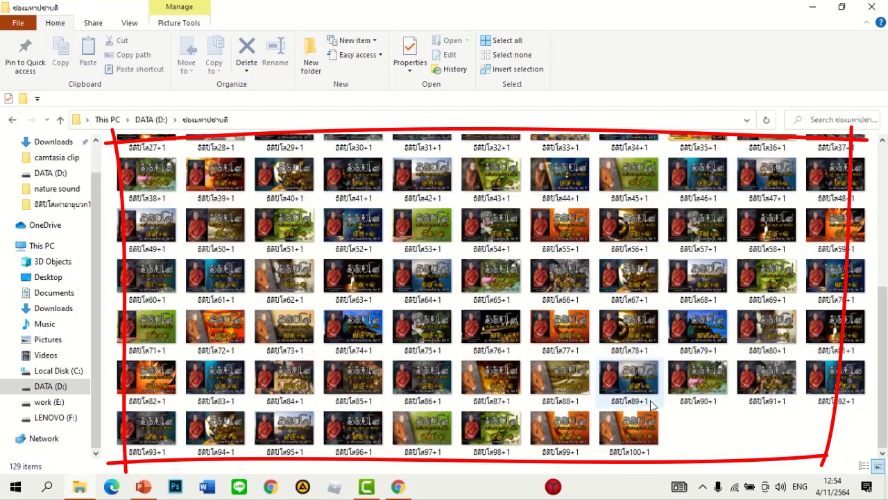
scroll(680, 434, "up", 1, "ctrl")
scroll(671, 423, "down", 2, "ctrl")
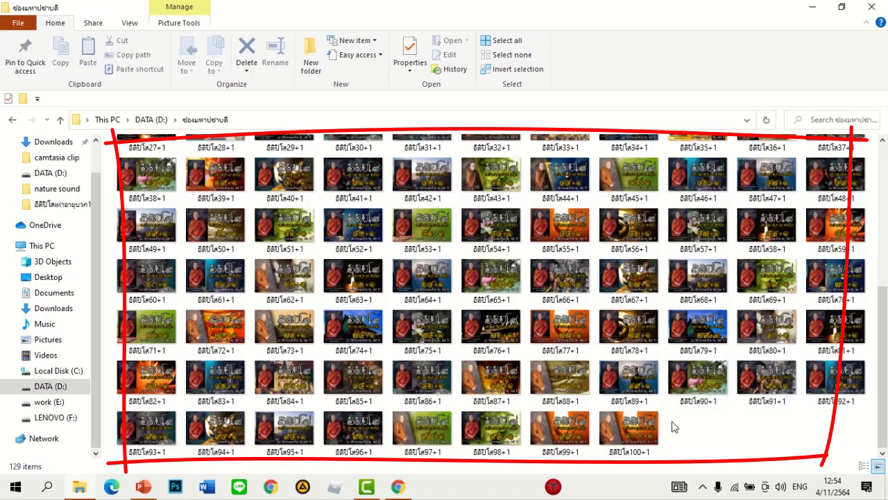